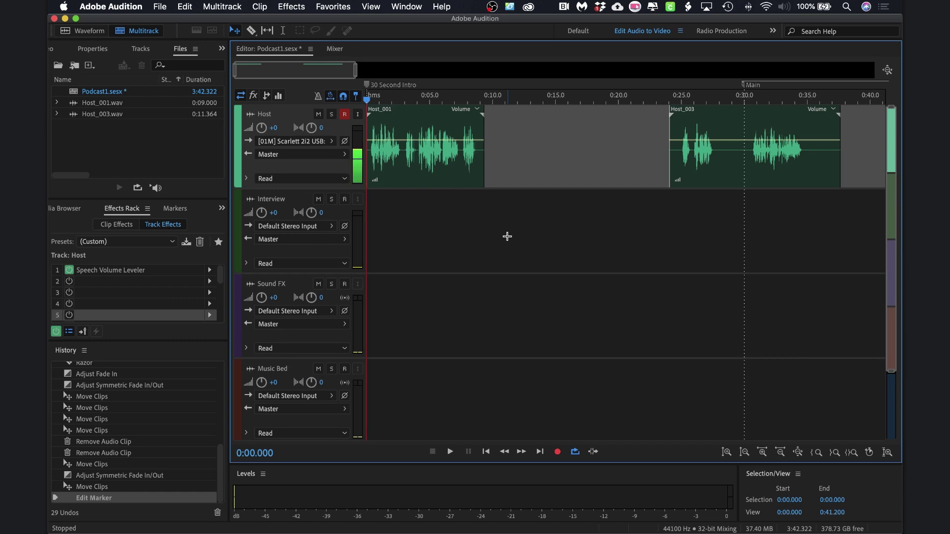
Step: Drag Juno_In_The_Space_Maze.mp3 from the Podcasting Assets Finder window into Audition's Files panel
key("ctrl+Up")
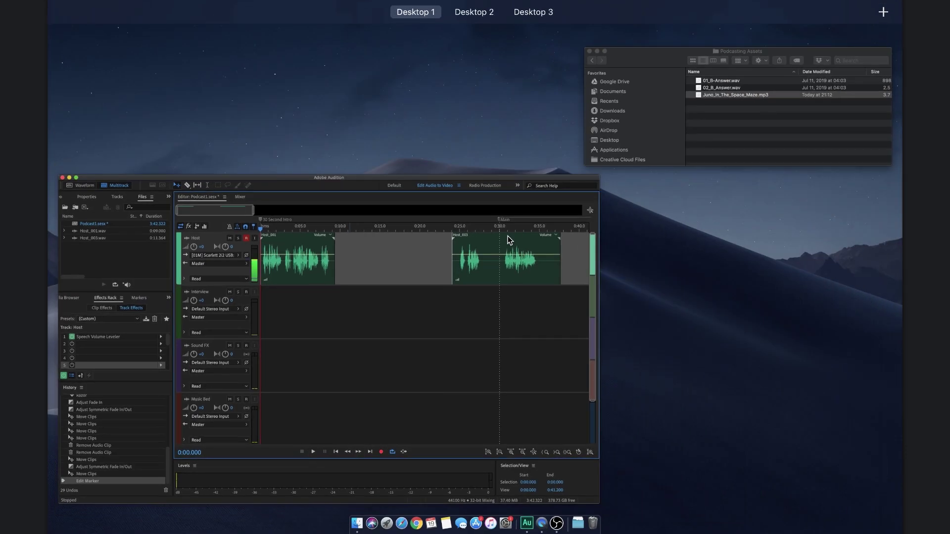
left_click(707, 115)
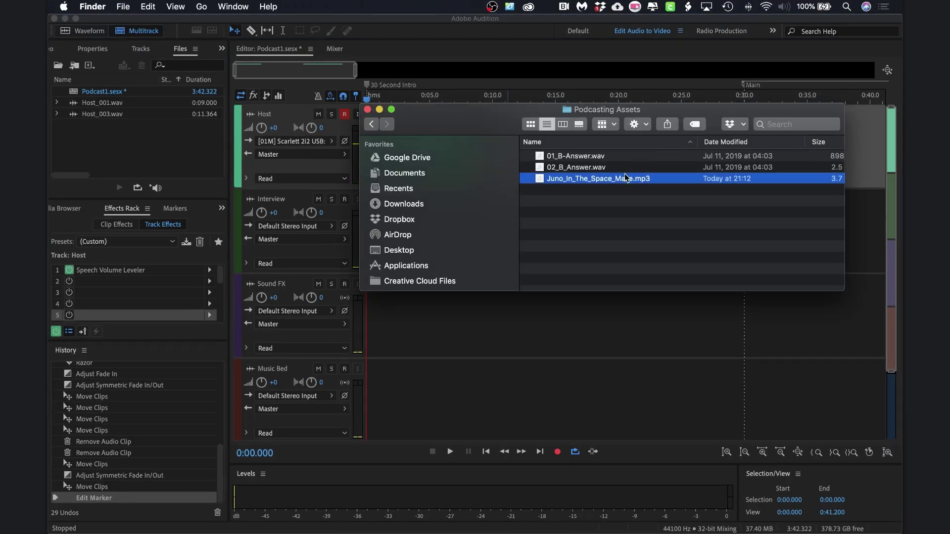
left_click_drag(621, 182, 149, 146)
Step: Place Juno_In_The_Space_Maze on Music Bed, move Music Bed above Sound FX, and start Host_001 near 0:04
left_click(149, 147)
left_click(141, 91)
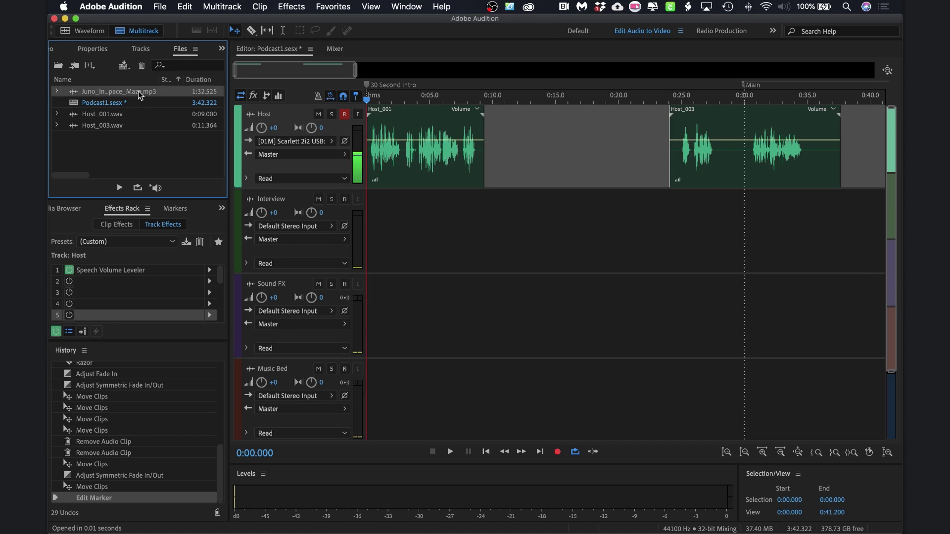
left_click_drag(119, 91, 359, 408)
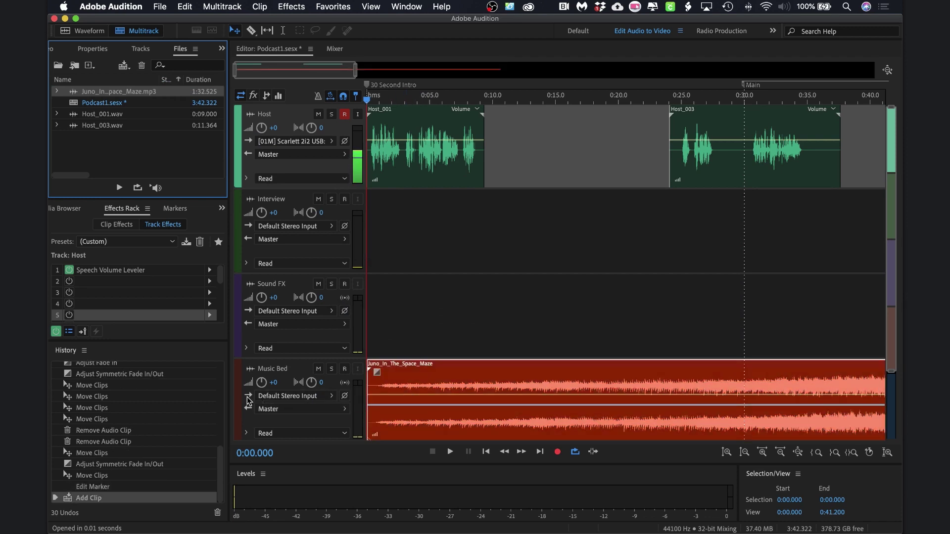
left_click_drag(237, 397, 236, 307)
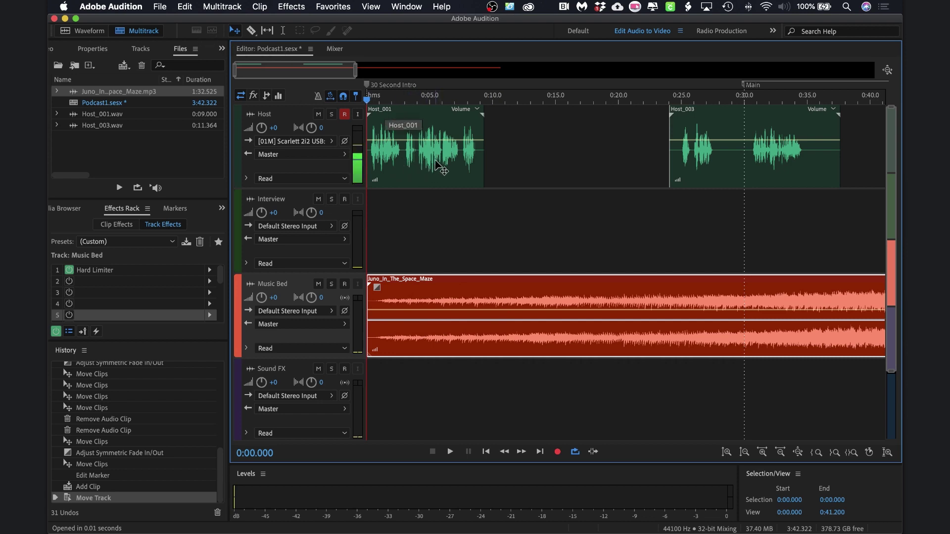
left_click_drag(429, 168, 478, 173)
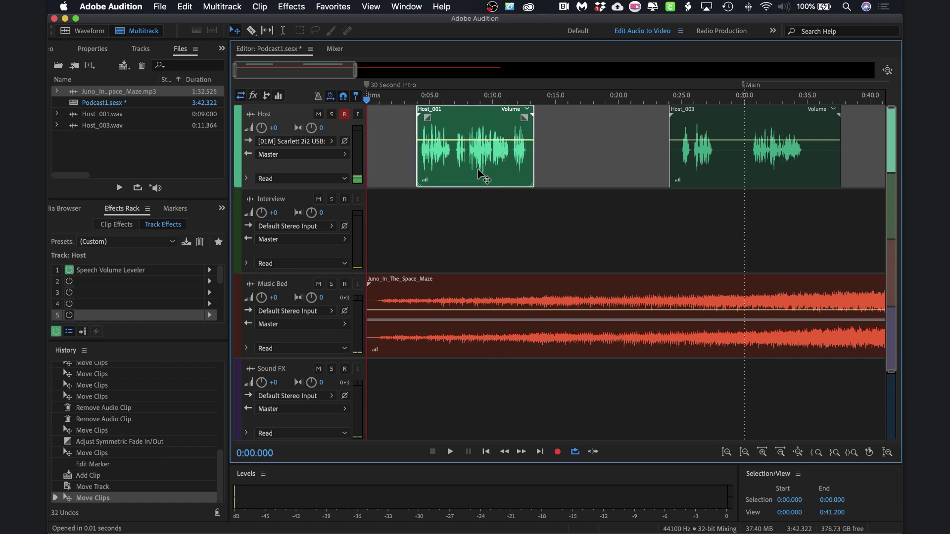
key("space")
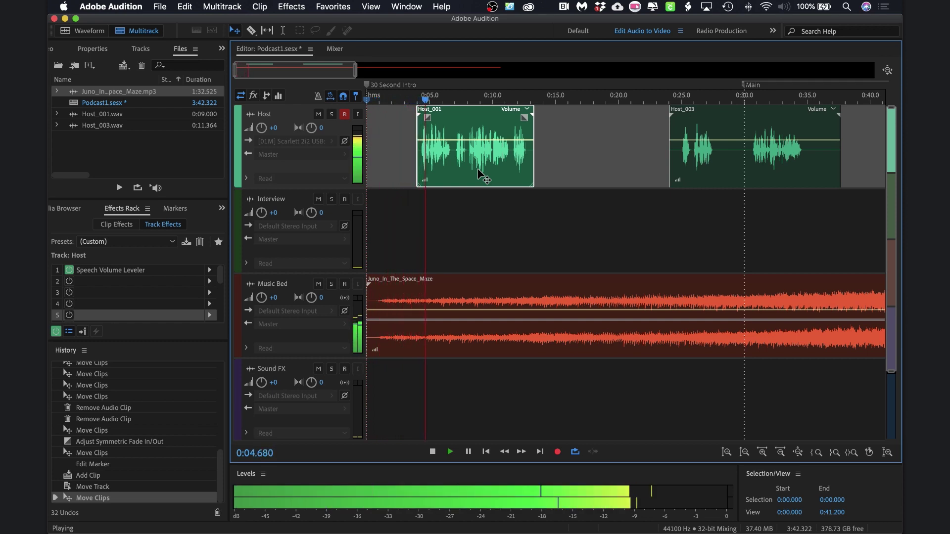
key("space")
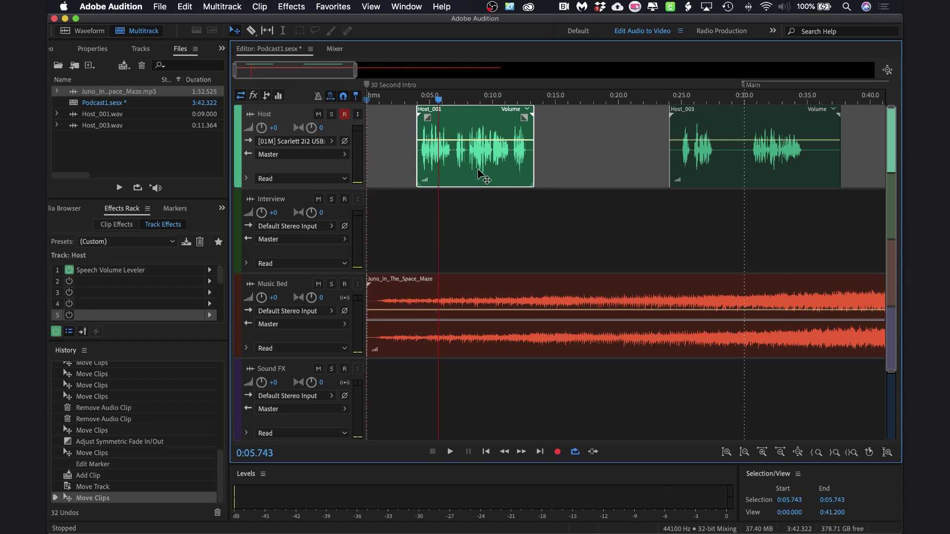
Step: Add two volume keyframes on the Music Bed clip and drop the second to -30.5 dB
left_click(422, 312)
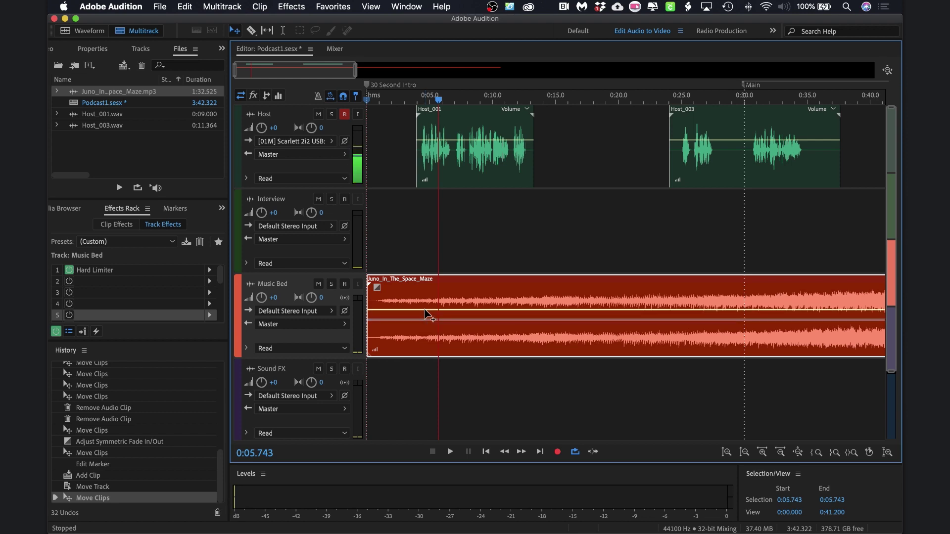
left_click(425, 310)
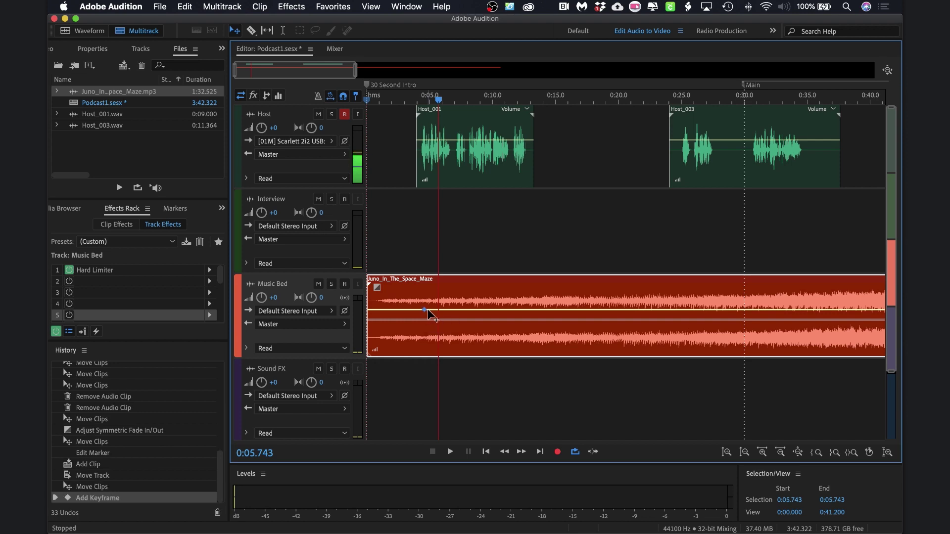
left_click(432, 310)
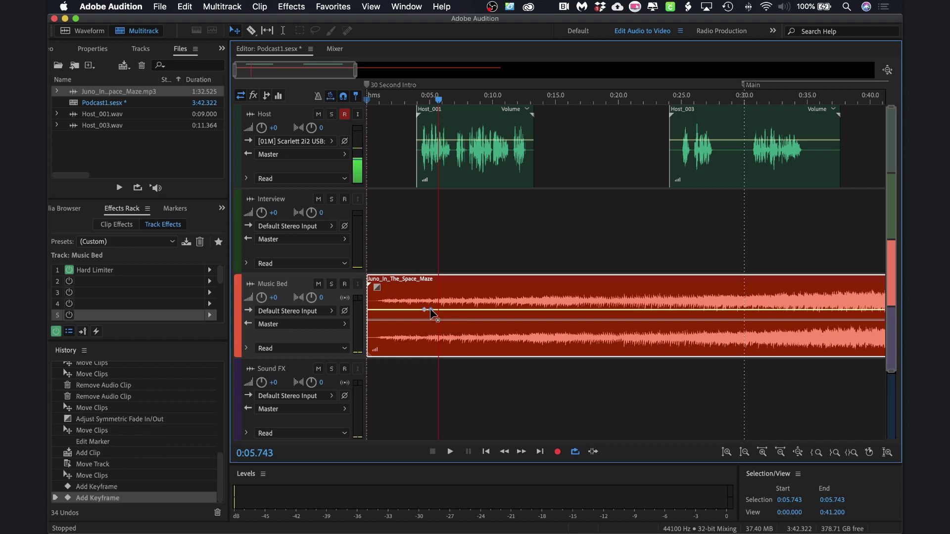
left_click_drag(432, 311, 437, 354)
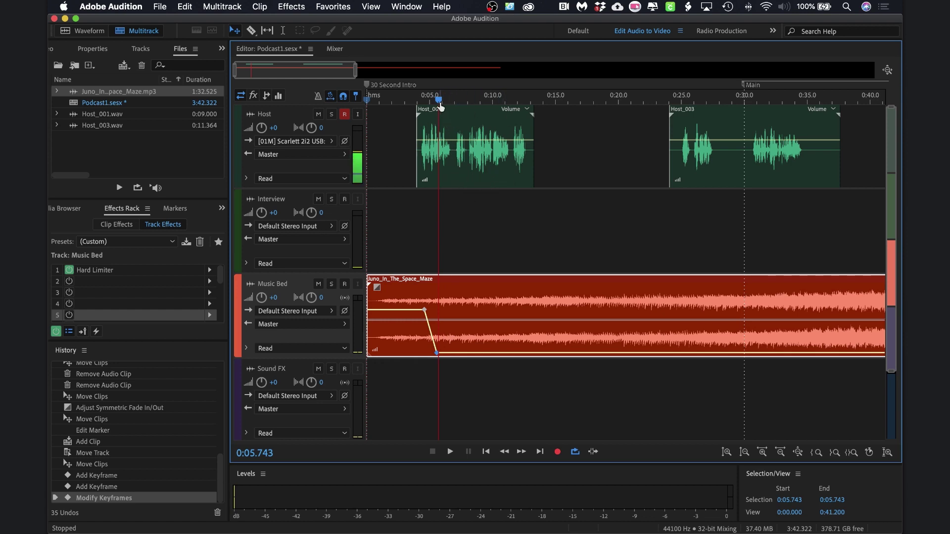
Step: Play the session from the beginning to check the music ducking
left_click_drag(439, 100, 367, 99)
key("space")
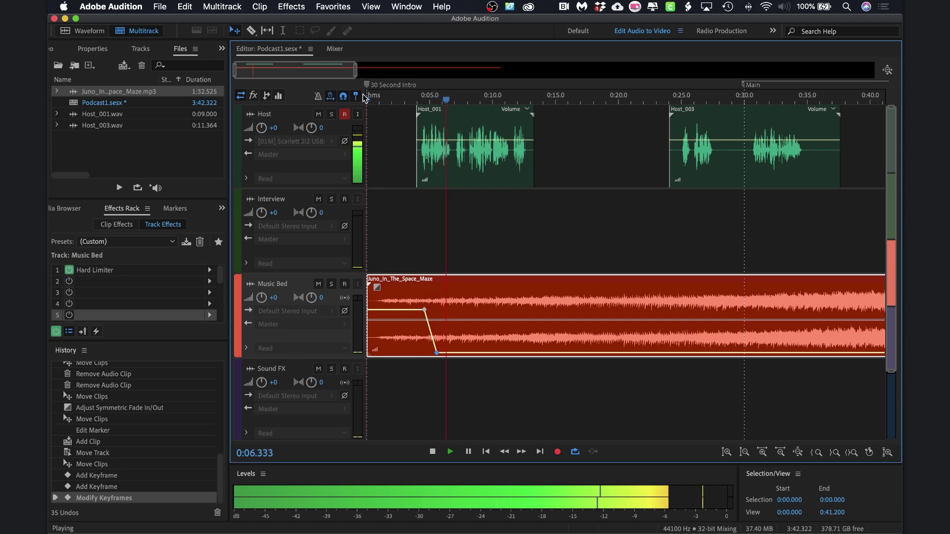
key("space")
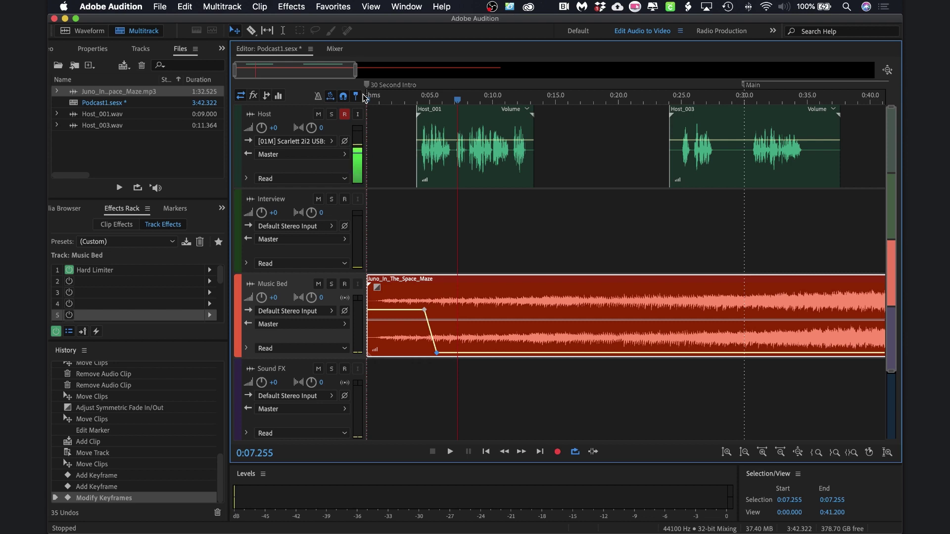
Step: Give Host_001 a symmetric fade-in and fade-out, and move Host_003 to start near 0:18
left_click(444, 131)
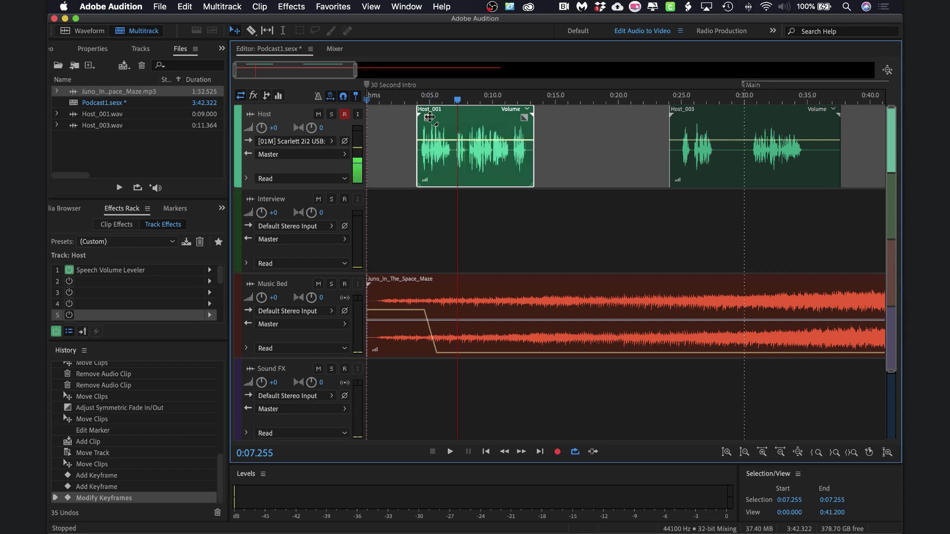
left_click_drag(429, 117, 442, 119)
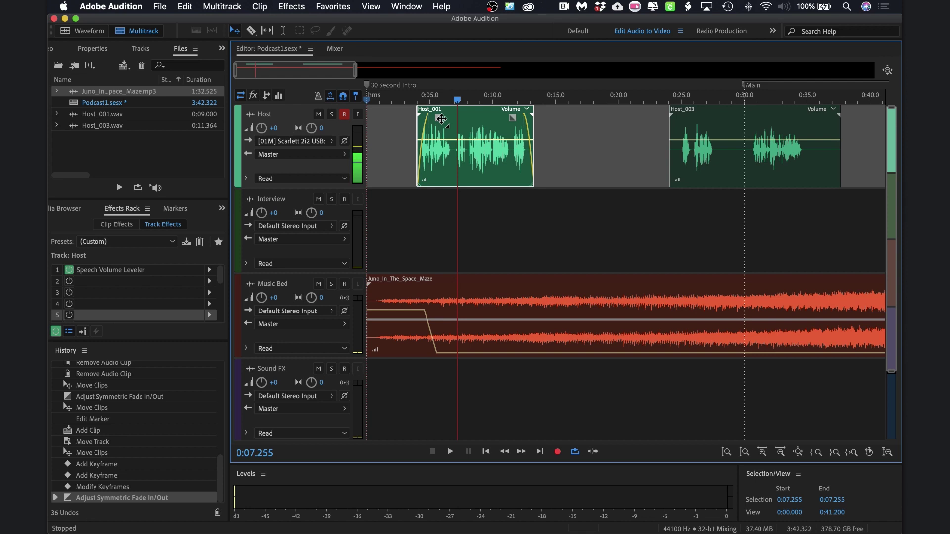
left_click_drag(730, 181, 655, 179)
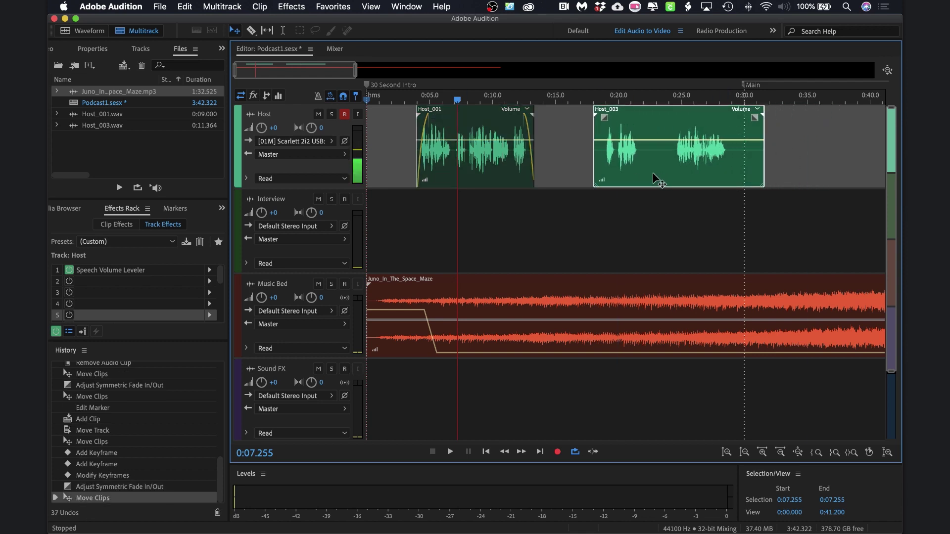
Step: Import 01_B-Answer.wav and 02_B_Answer.wav from the Podcasting Assets folder into Audition's Files panel
key("ctrl+Up")
left_click(653, 164)
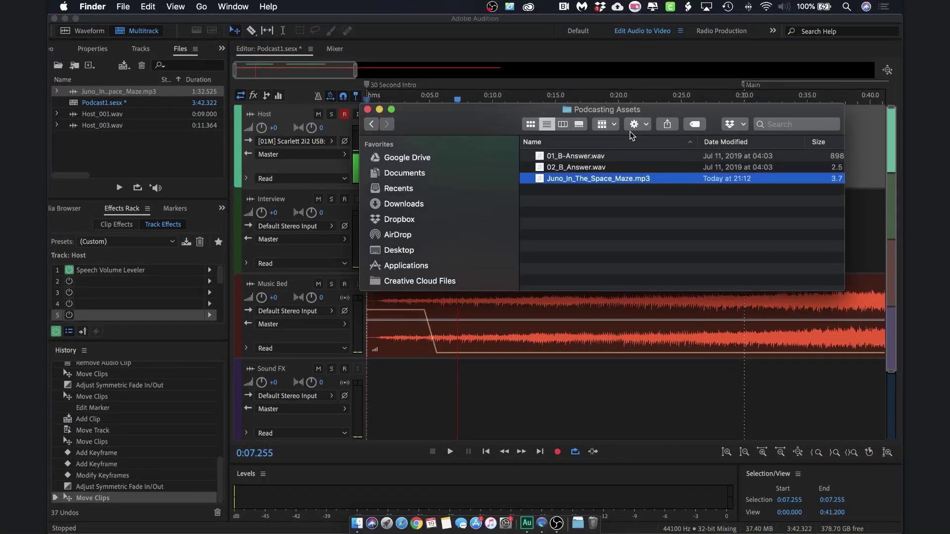
left_click(607, 159)
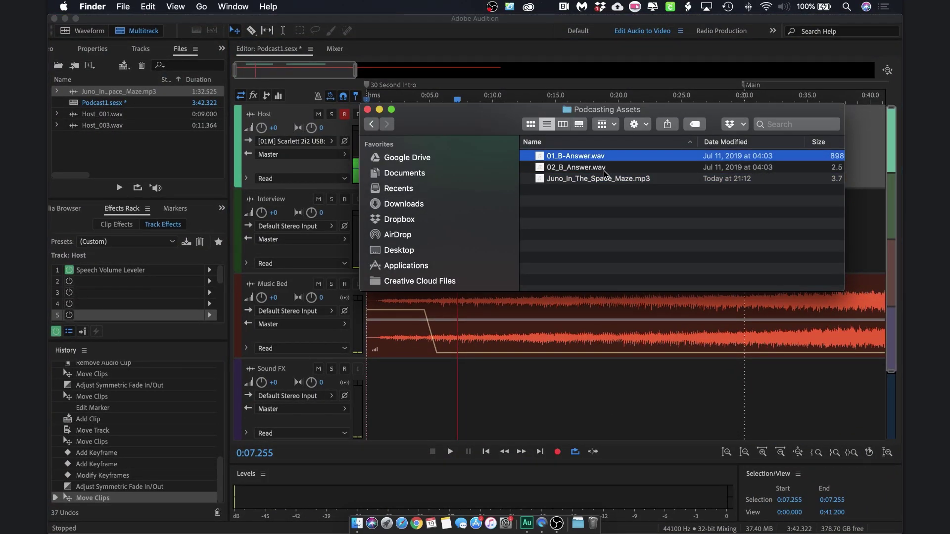
left_click(604, 170, "shift")
left_click_drag(627, 167, 177, 164)
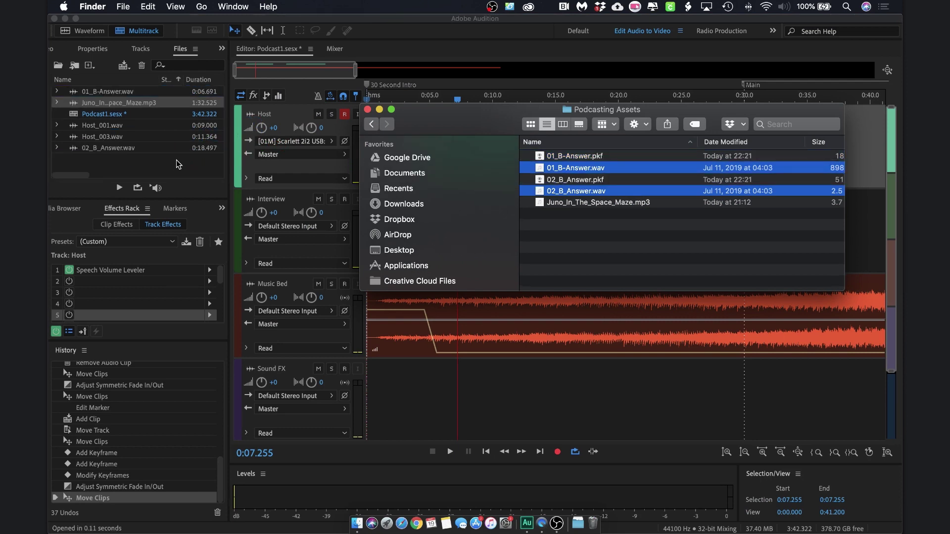
Step: With the Razor tool, split Host_003 near 0:18, 0:22, 0:24.3 and 0:29
left_click(410, 41)
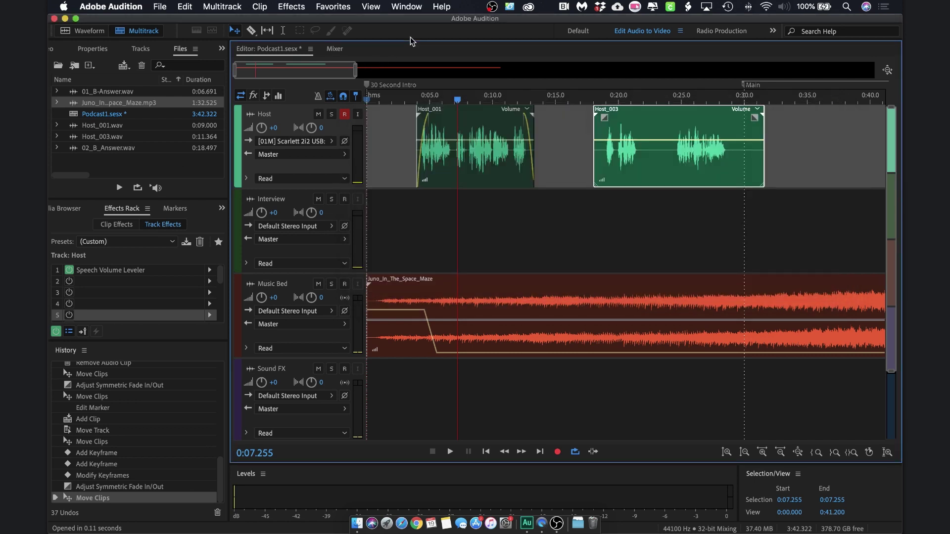
left_click(253, 32)
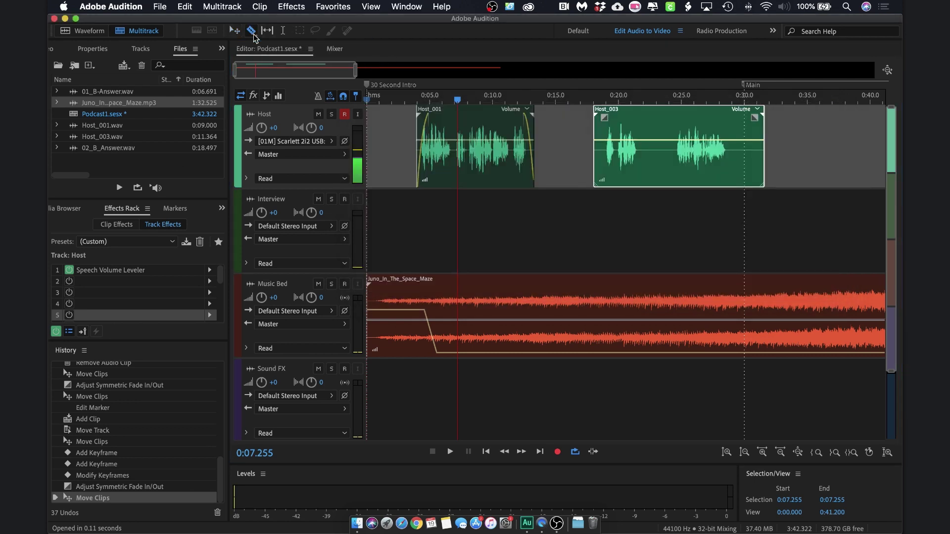
left_click(602, 117)
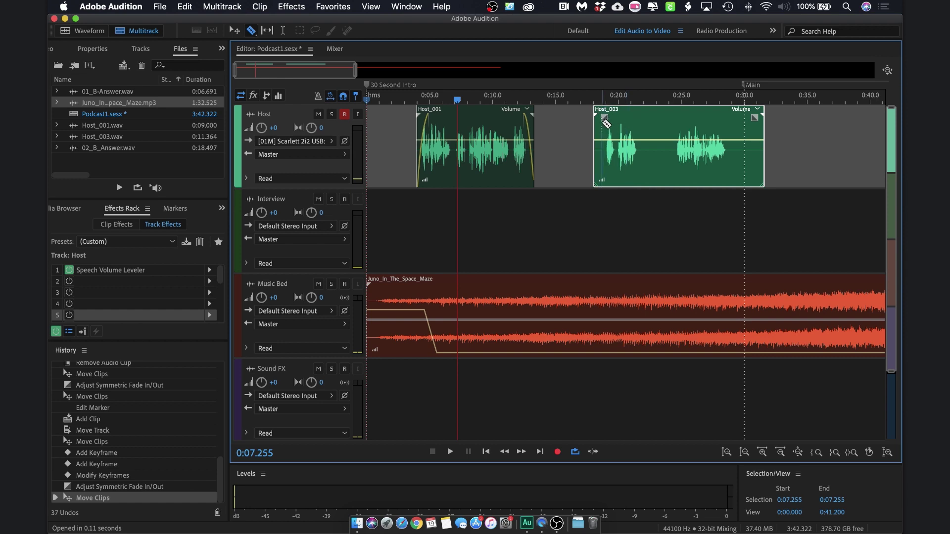
left_click(601, 121)
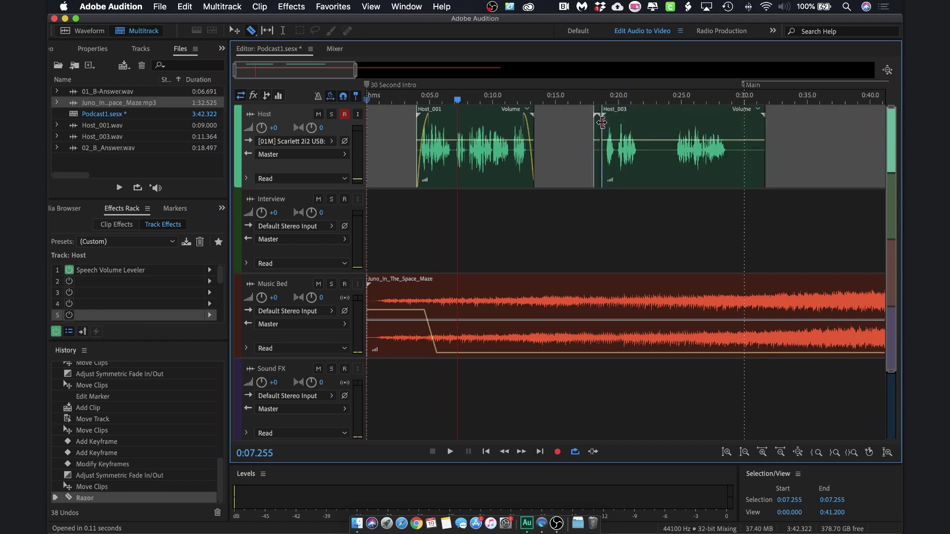
left_click(641, 130)
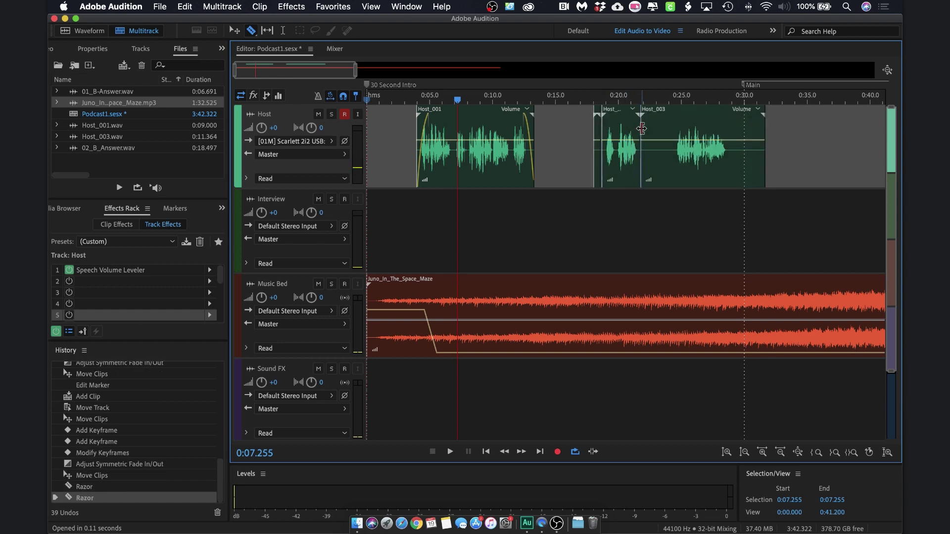
left_click(672, 130)
left_click(731, 133)
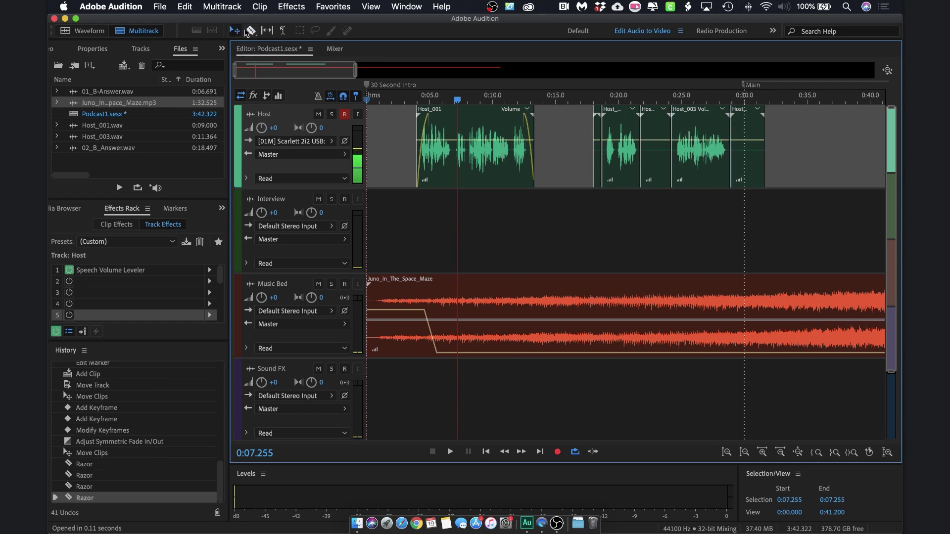
Step: Delete the three leftover host slivers and slide the Host_ clip left to about 0:14.5
left_click(596, 153)
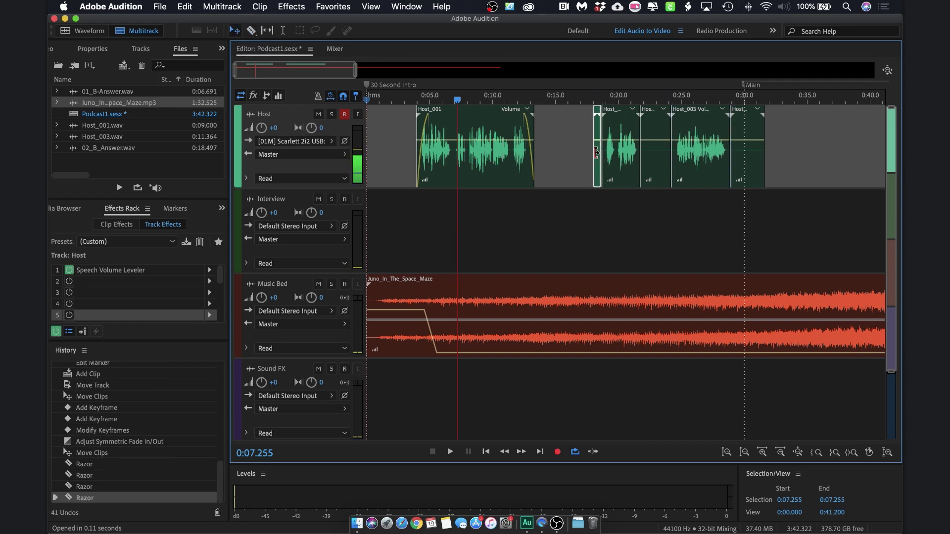
key("Delete")
left_click(648, 165)
key("Delete")
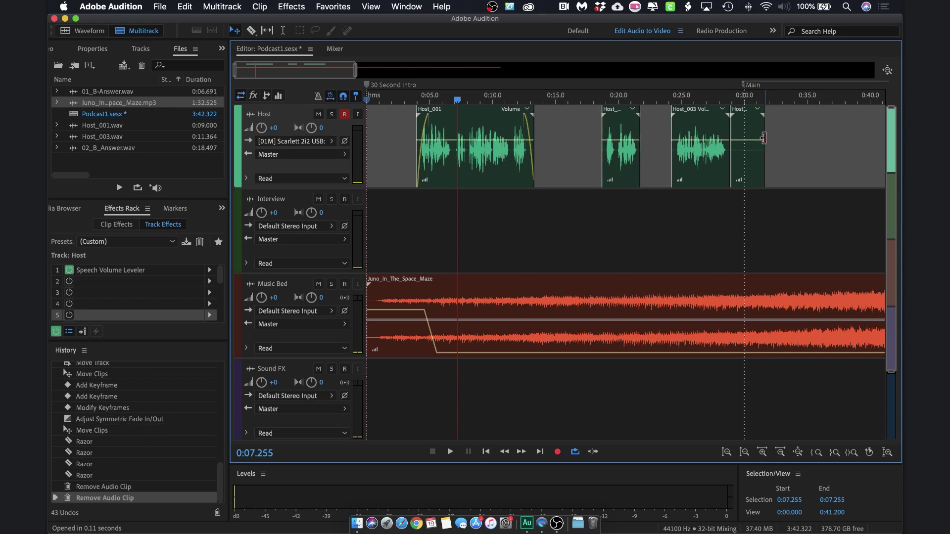
left_click(758, 149)
key("Delete")
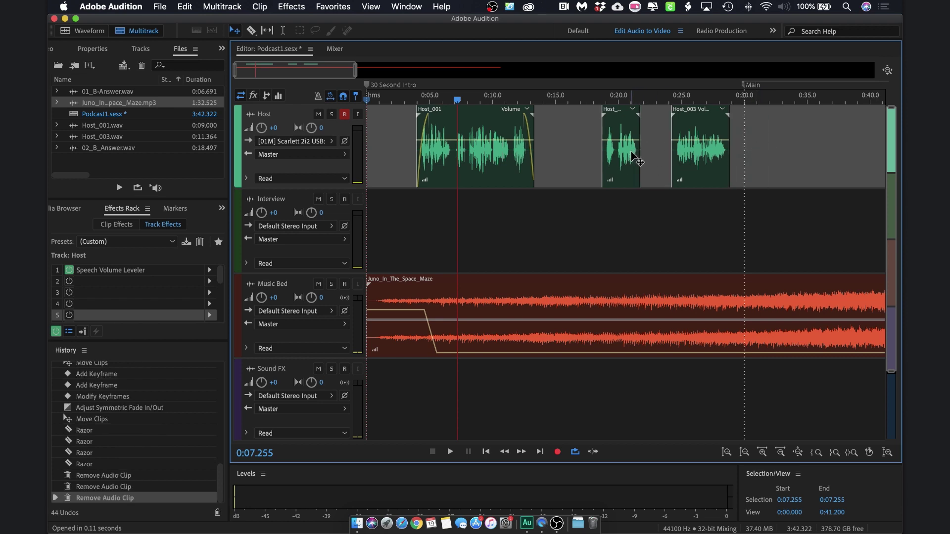
left_click_drag(632, 157, 574, 162)
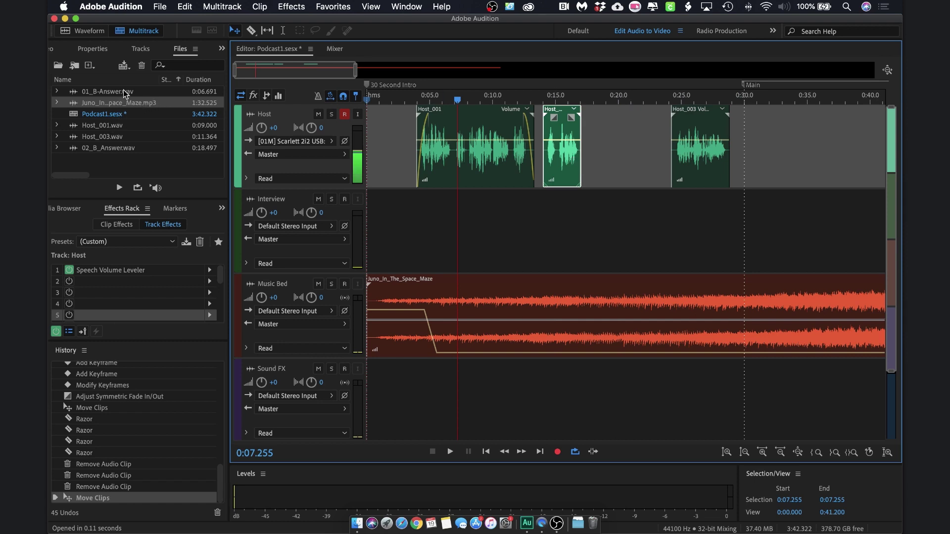
Step: Place 01_B-Answer.wav and 02_B_Answer.wav on the Interview track, nudging Host_003 between them
left_click_drag(115, 92, 578, 227)
left_click_drag(711, 173, 705, 174)
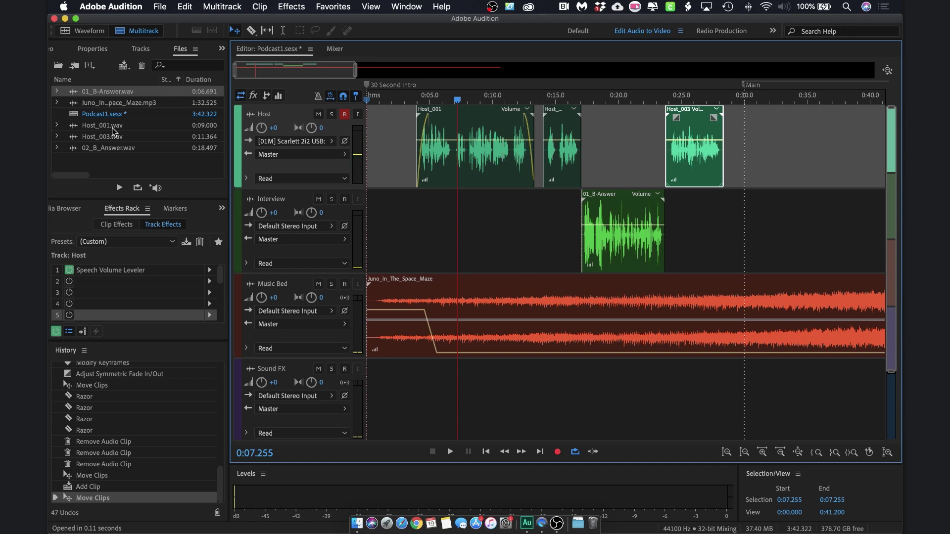
left_click_drag(113, 149, 729, 235)
left_click_drag(399, 92, 357, 97)
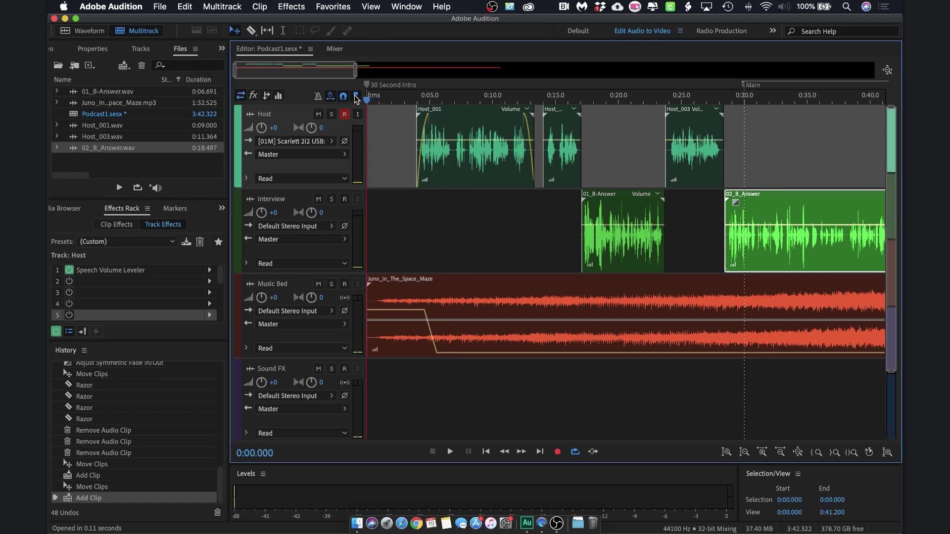
key("space")
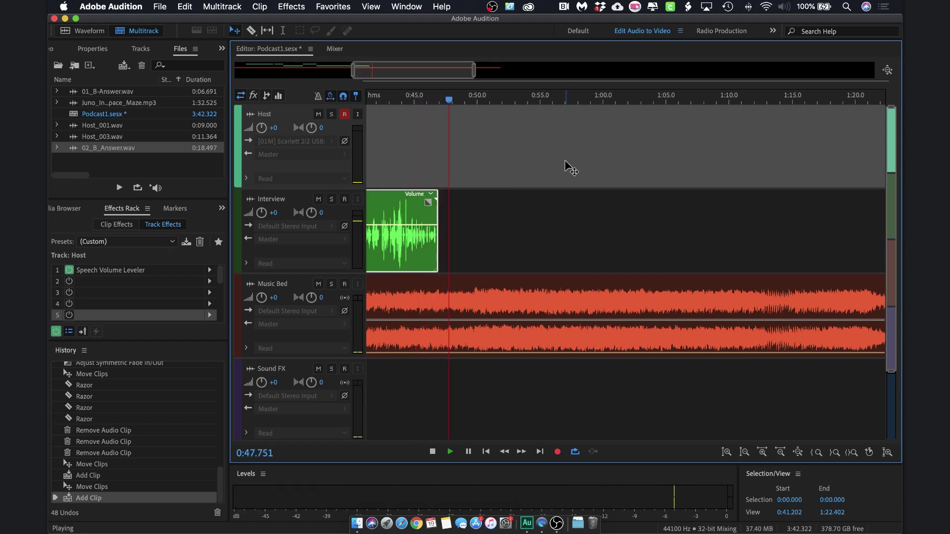
key("space")
Step: Select the Host_, Host_003, 01_B-Answer and 02_B_Answer clips and slide them left to close the gap
scroll(566, 167, "left", 15)
scroll(565, 168, "left", 2)
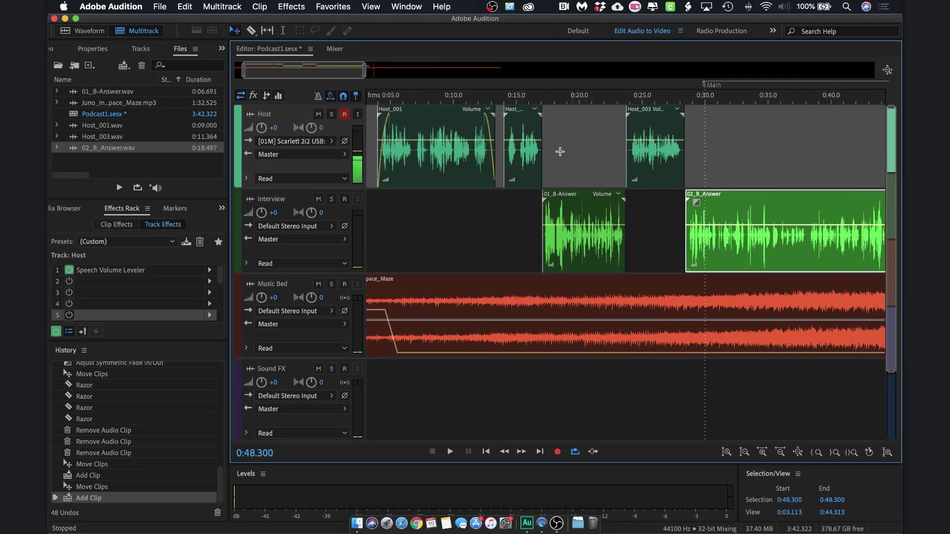
left_click_drag(499, 156, 786, 256)
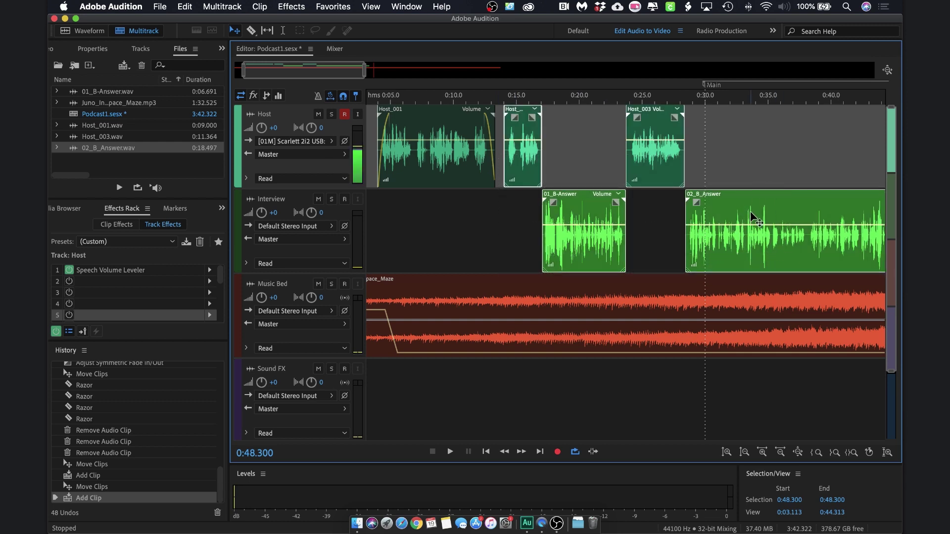
left_click_drag(750, 203, 747, 206)
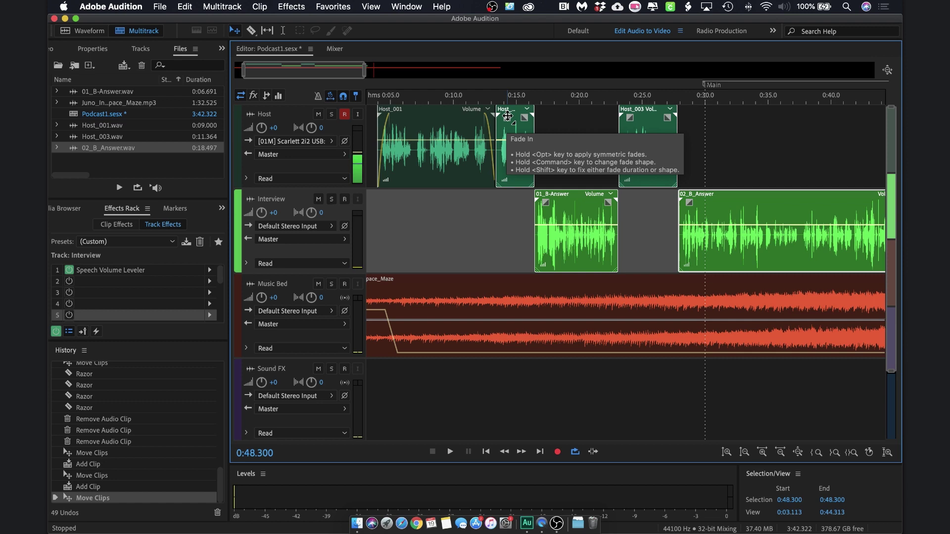
Step: Add fade-in and fade-out curves to Host_, Host_003, 01_B-Answer and 02_B_Answer
left_click_drag(508, 116, 516, 123)
left_click_drag(630, 119, 637, 120)
left_click_drag(546, 202, 554, 203)
left_click_drag(690, 205, 695, 204)
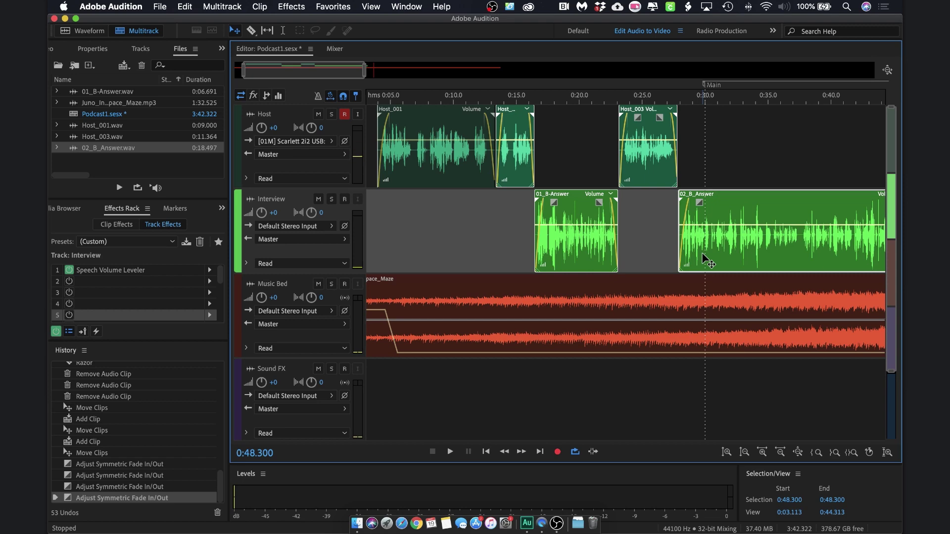
Step: Add two Music Bed volume keyframes near 0:46.5 and raise the second to about -5.8 dB
scroll(702, 254, "right", 10)
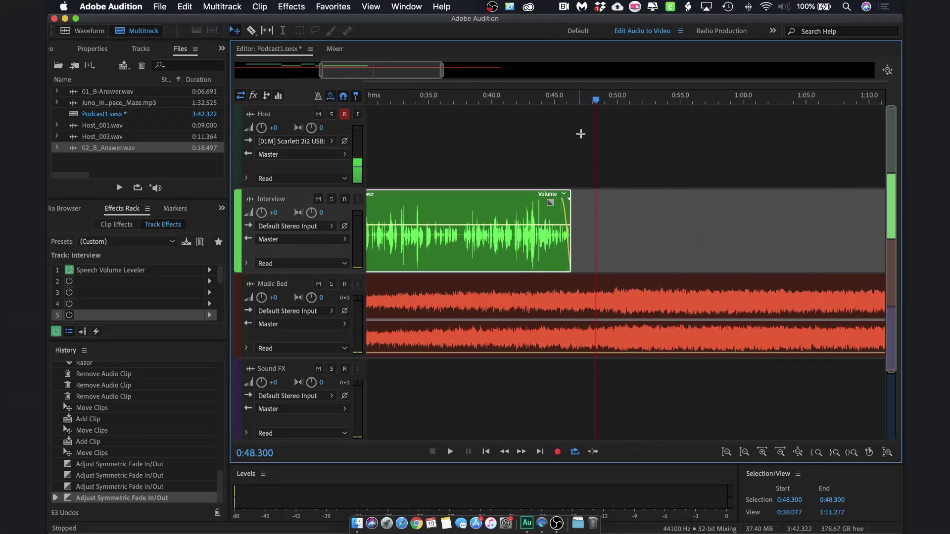
left_click_drag(596, 100, 575, 102)
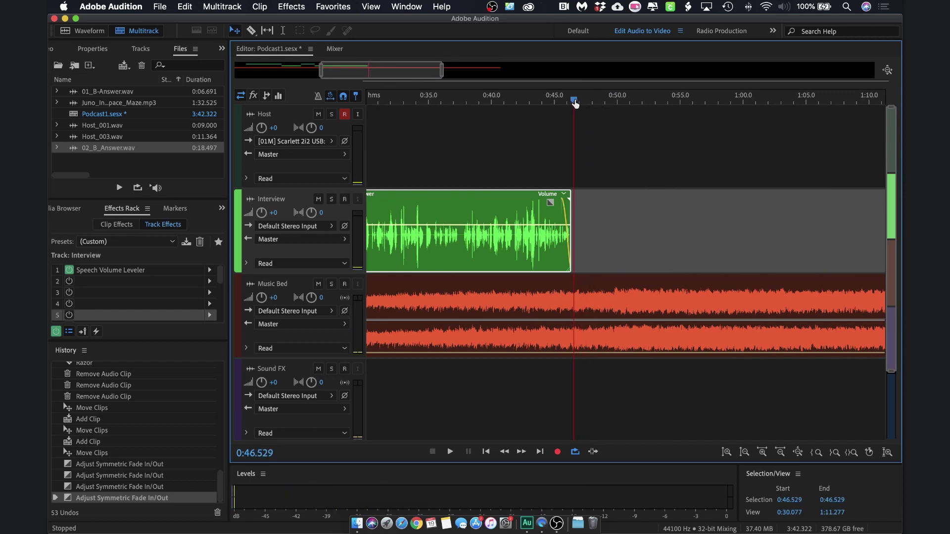
left_click(501, 332)
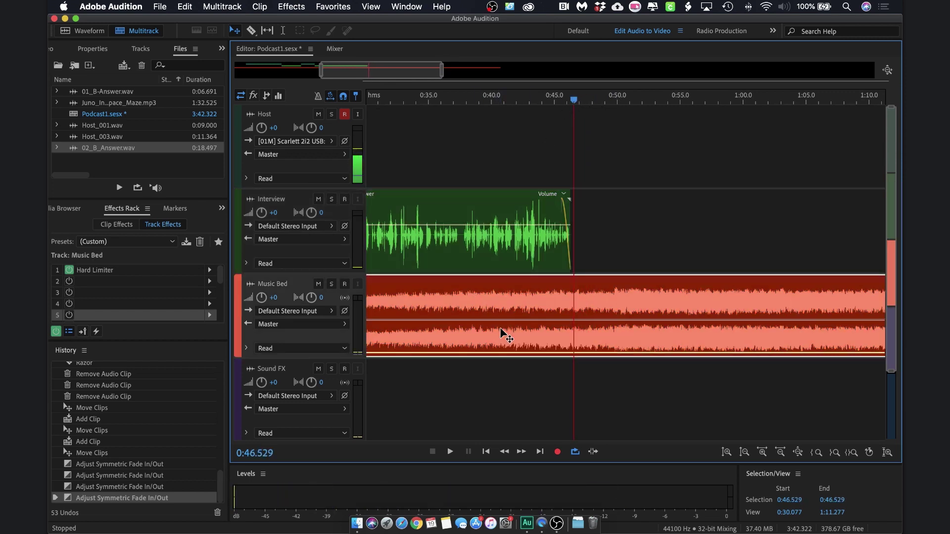
left_click(568, 355)
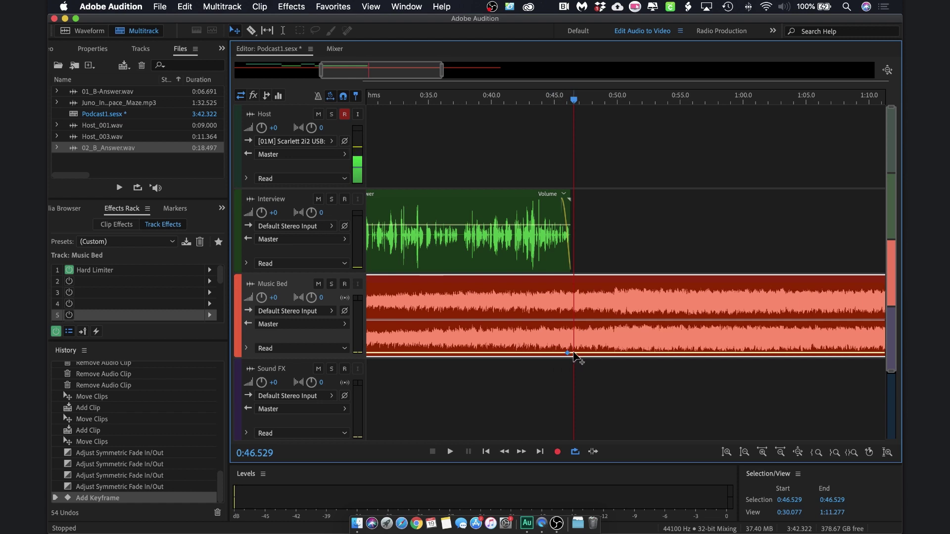
left_click(575, 353)
left_click_drag(574, 353, 594, 322)
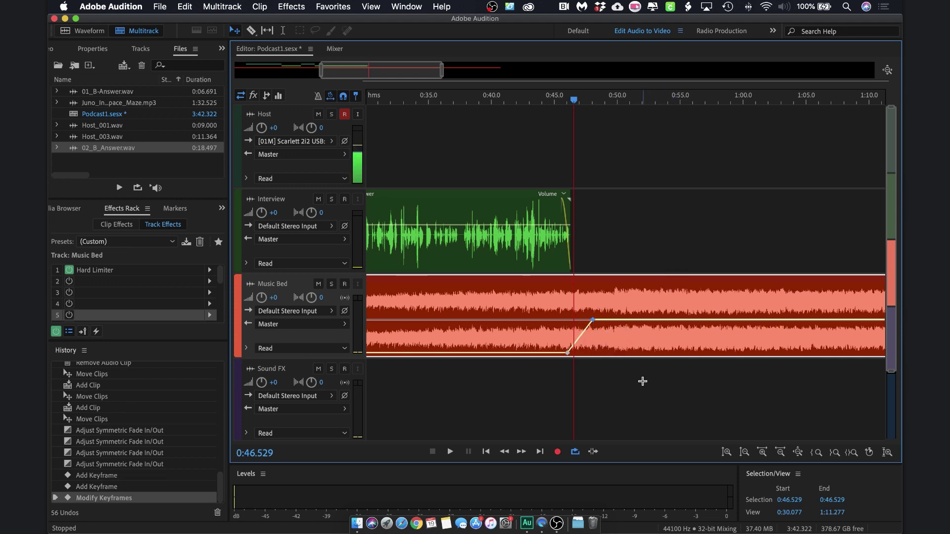
Step: Razor-cut the Music Bed clip at about 0:55 and delete the music after the cut
left_click(252, 31)
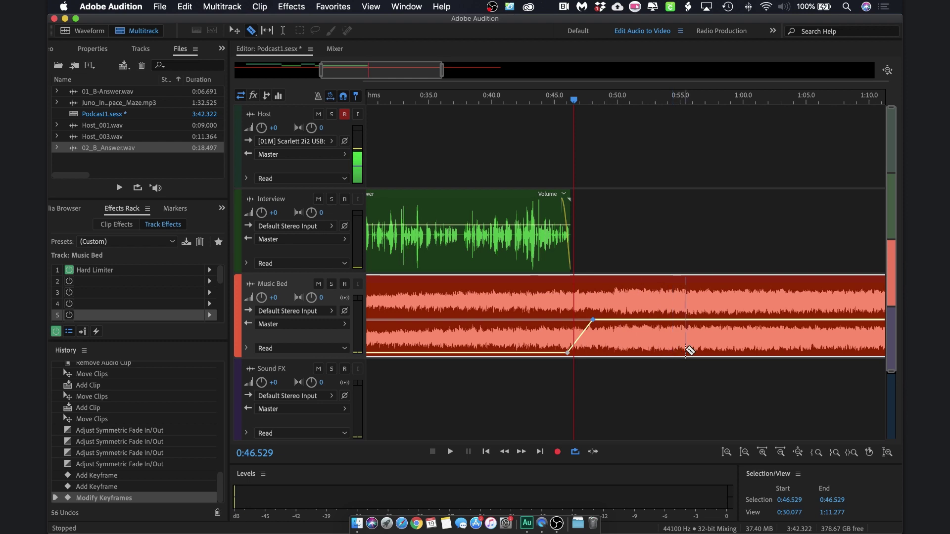
left_click(685, 349)
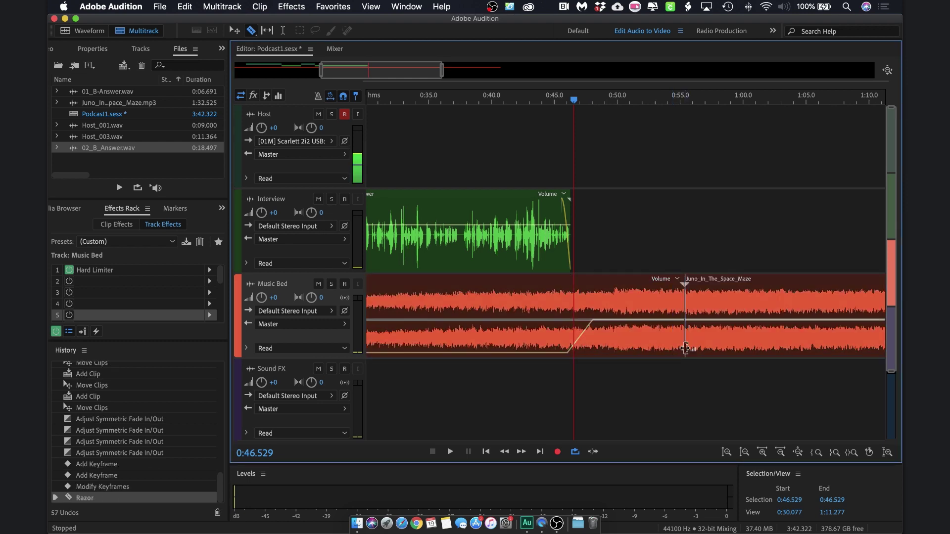
left_click(234, 30)
left_click(752, 308)
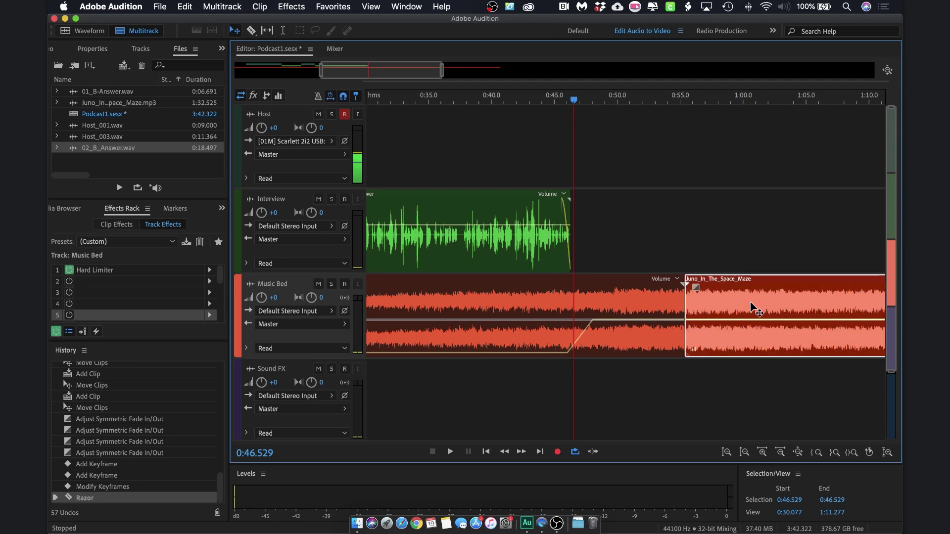
key("Delete")
Step: Add a fade-out to the end of the remaining Juno Music Bed clip
left_click(675, 290)
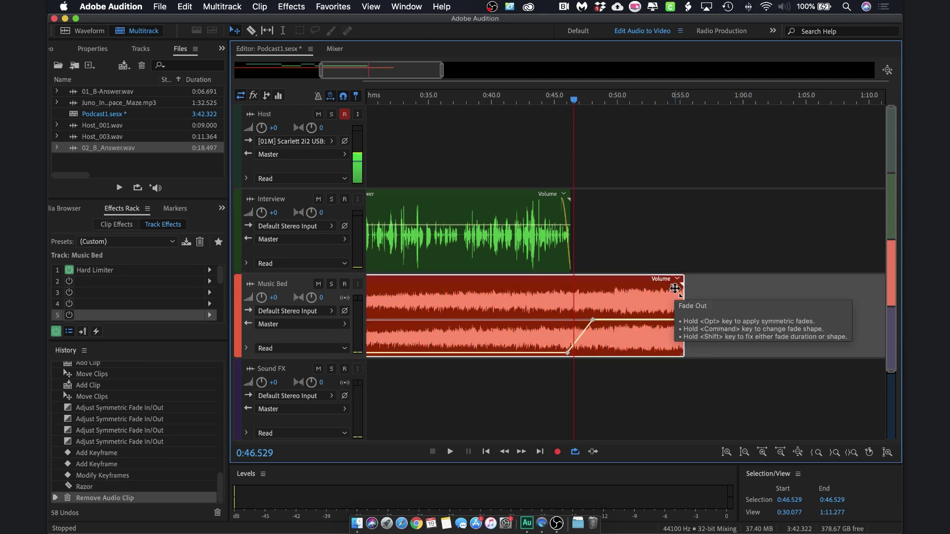
left_click_drag(675, 290, 644, 292)
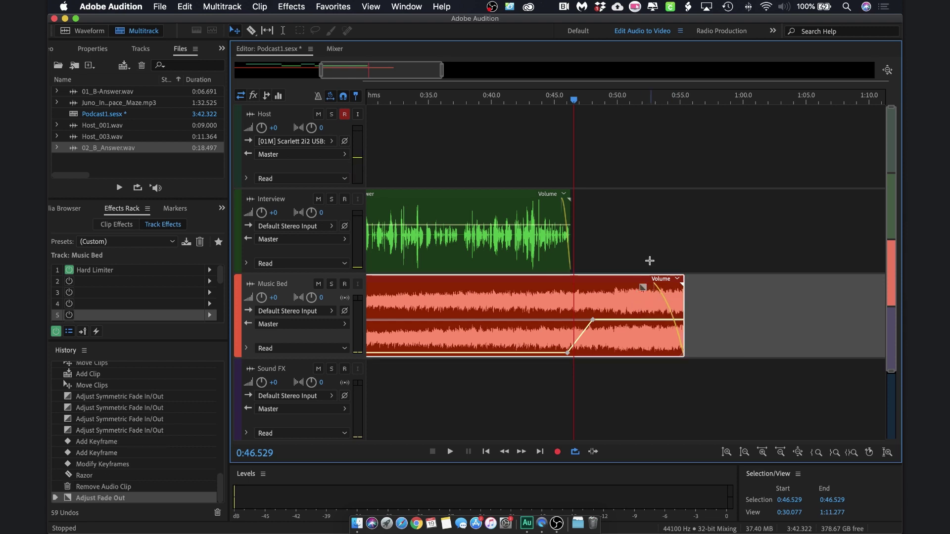
left_click(655, 241)
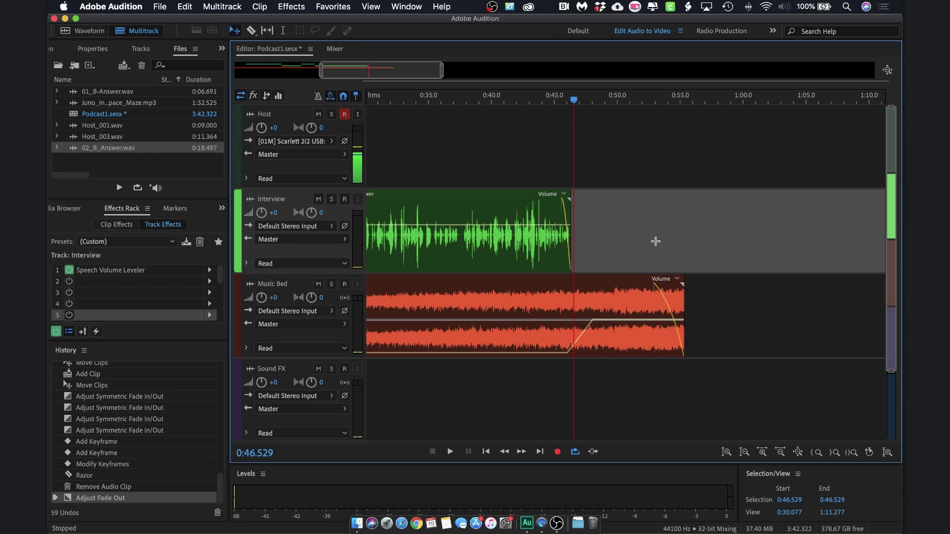
Step: Open the Multitrack Mixdown export for the entire session, set to Podcast1_mixdown.mp3 at MP3 192 Kbps
left_click(159, 6)
mouse_move(227, 223)
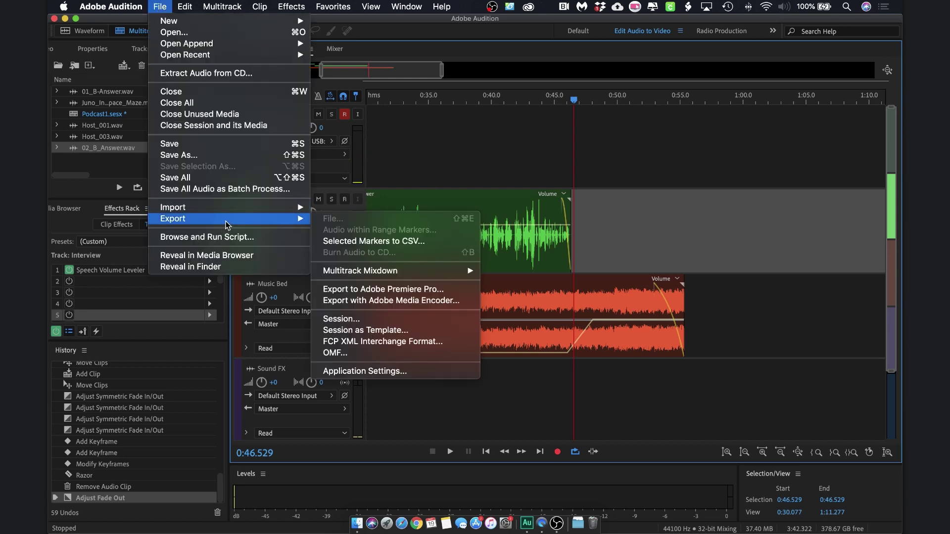
mouse_move(460, 277)
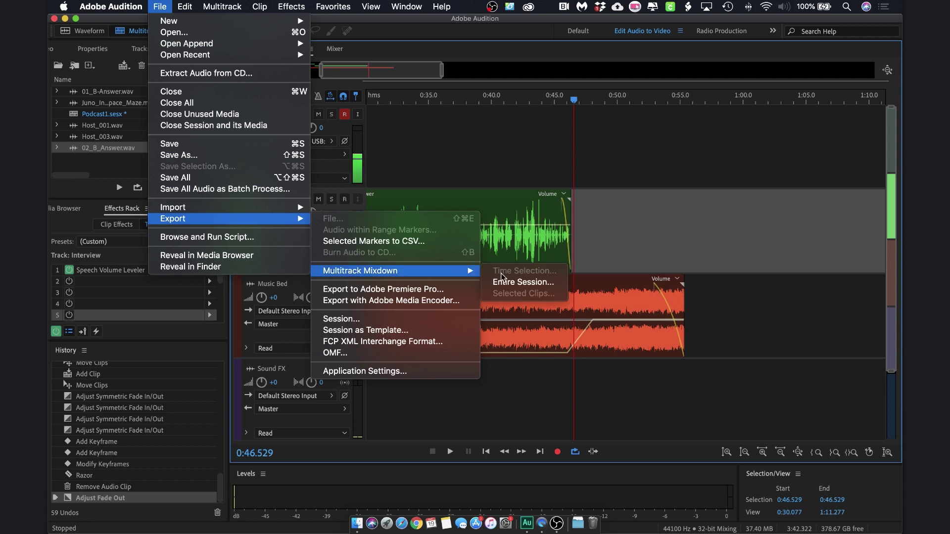
left_click(524, 283)
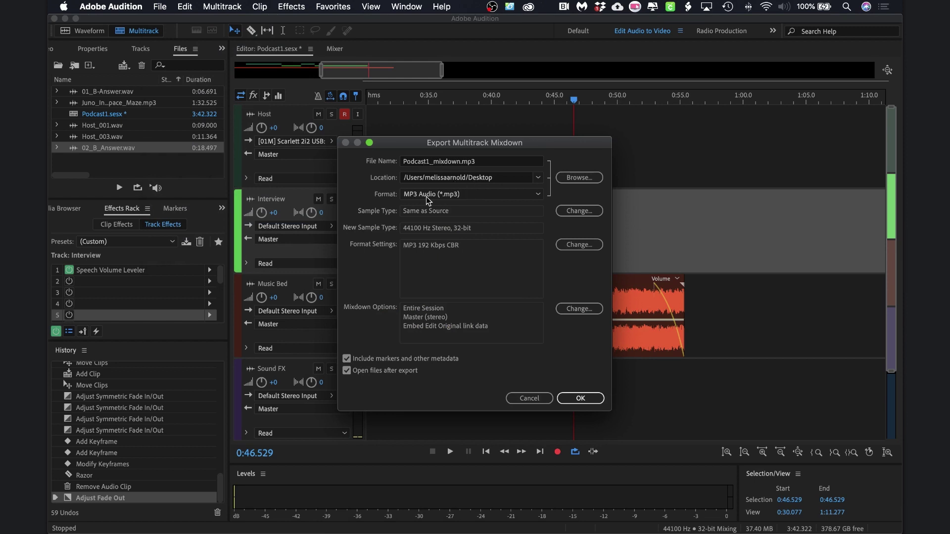
Step: Confirm the dialog to start exporting Podcast1_mixdown.mp3 as an MP3 192 Kbps CBR file
left_click(580, 399)
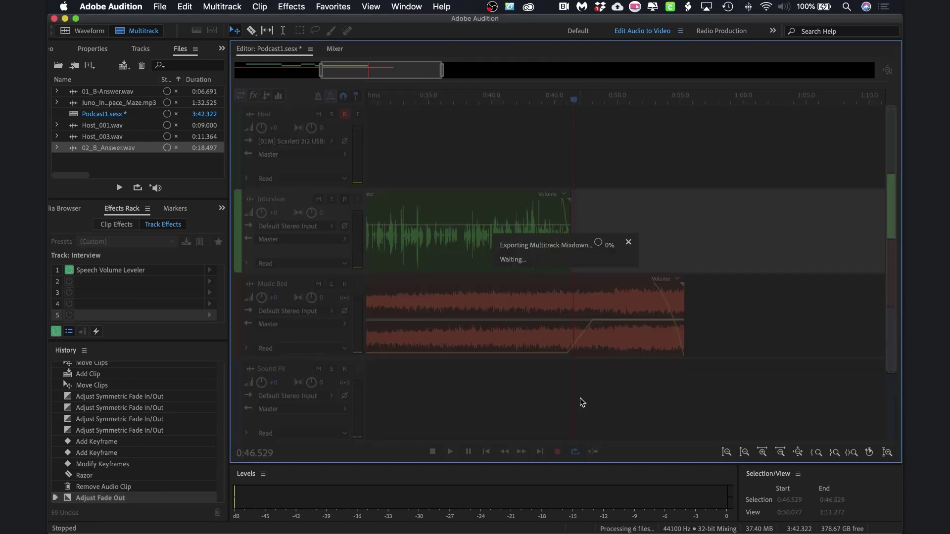